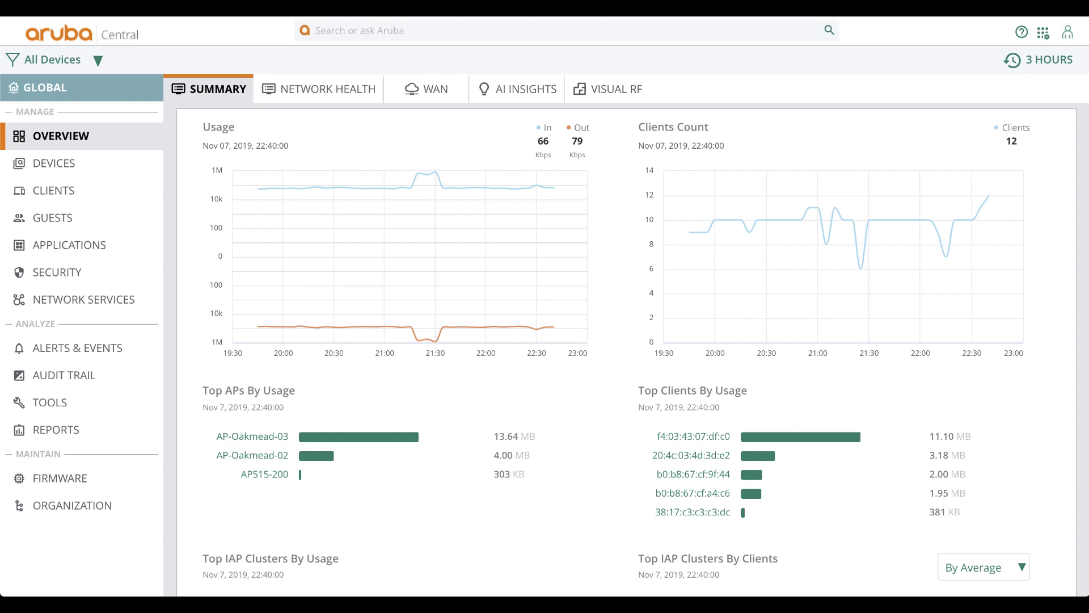
Step: Zoom the health map from the West Coast cluster to Oakmead, show its stats, then list AI insights
click(328, 89)
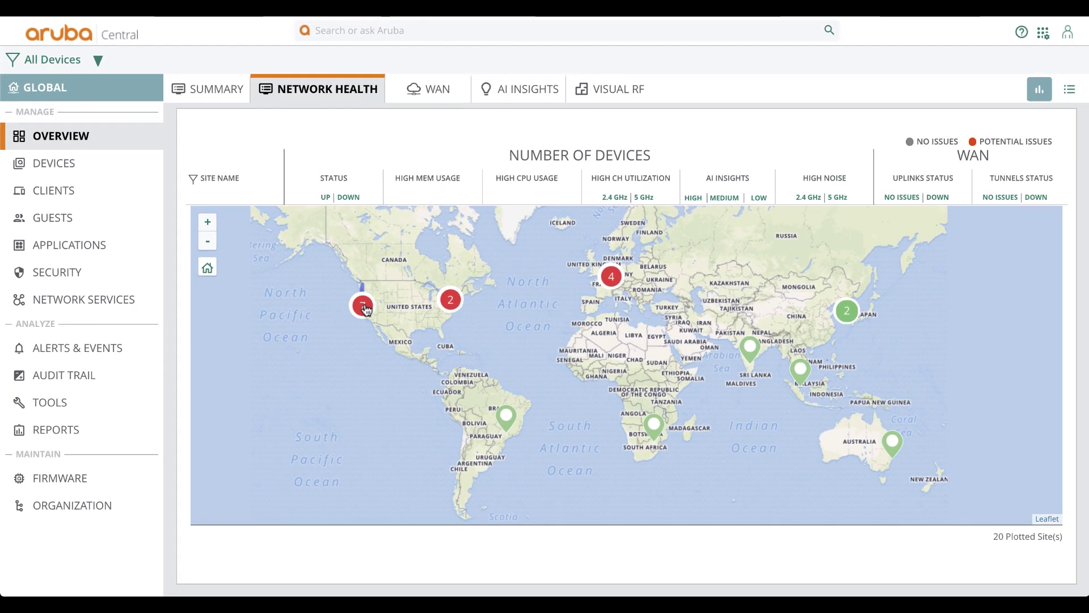
click(363, 306)
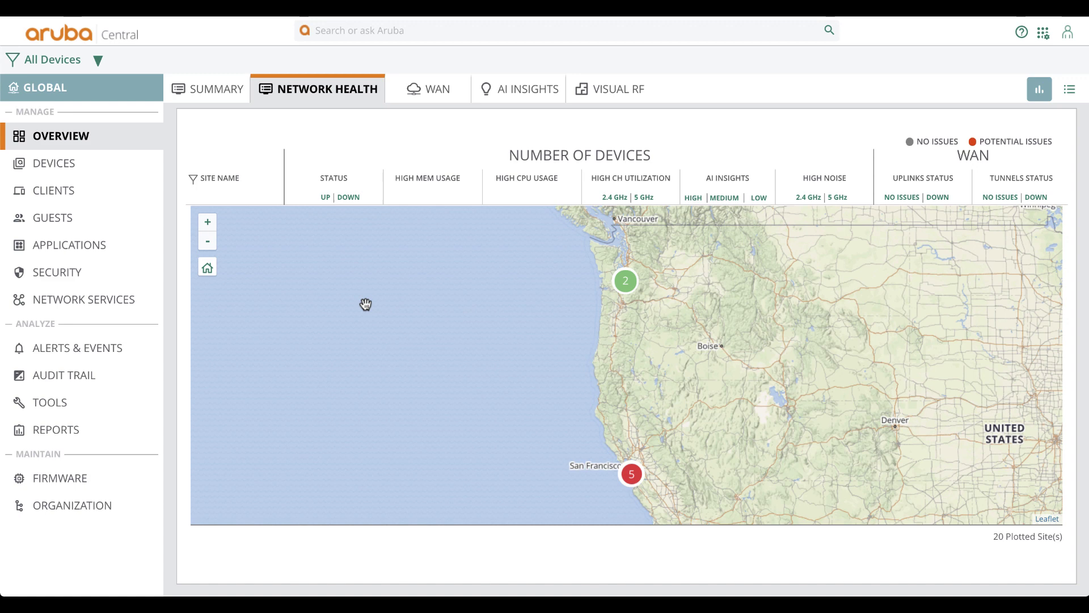
click(630, 485)
click(482, 239)
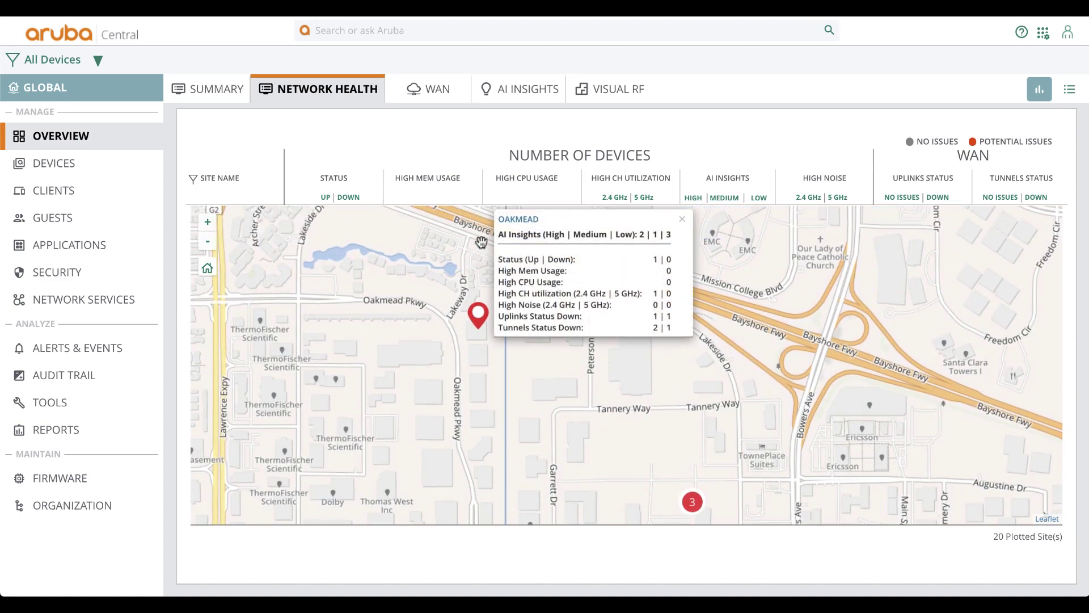
click(511, 102)
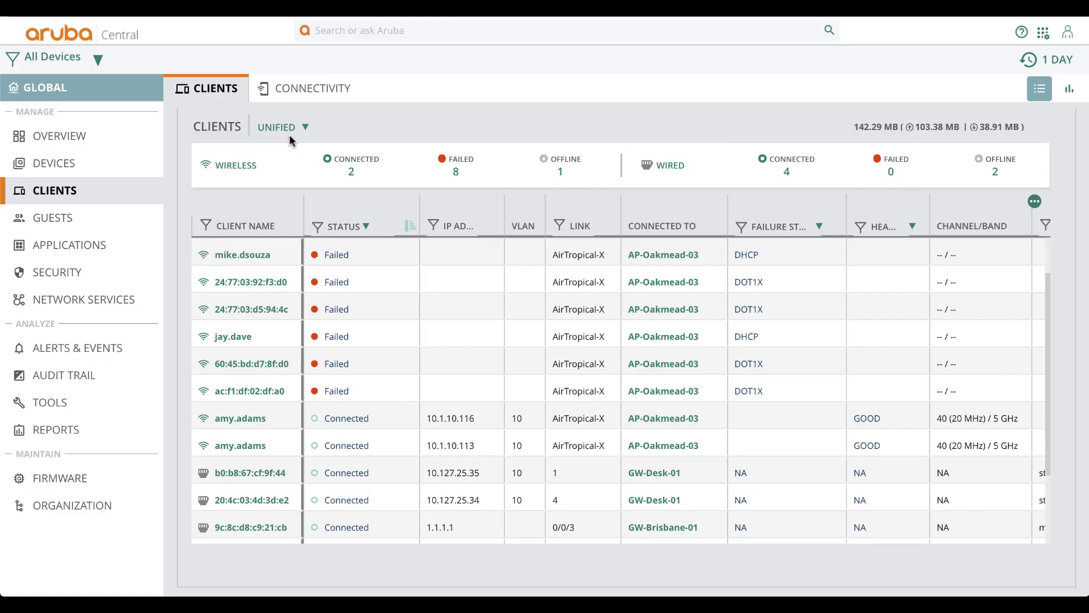
click(293, 134)
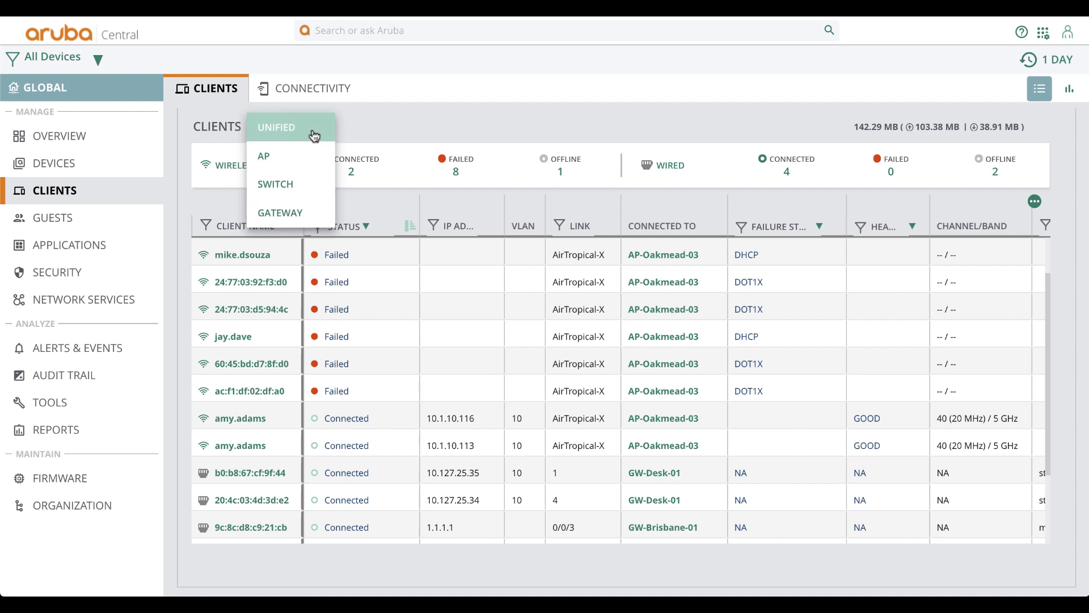
click(313, 135)
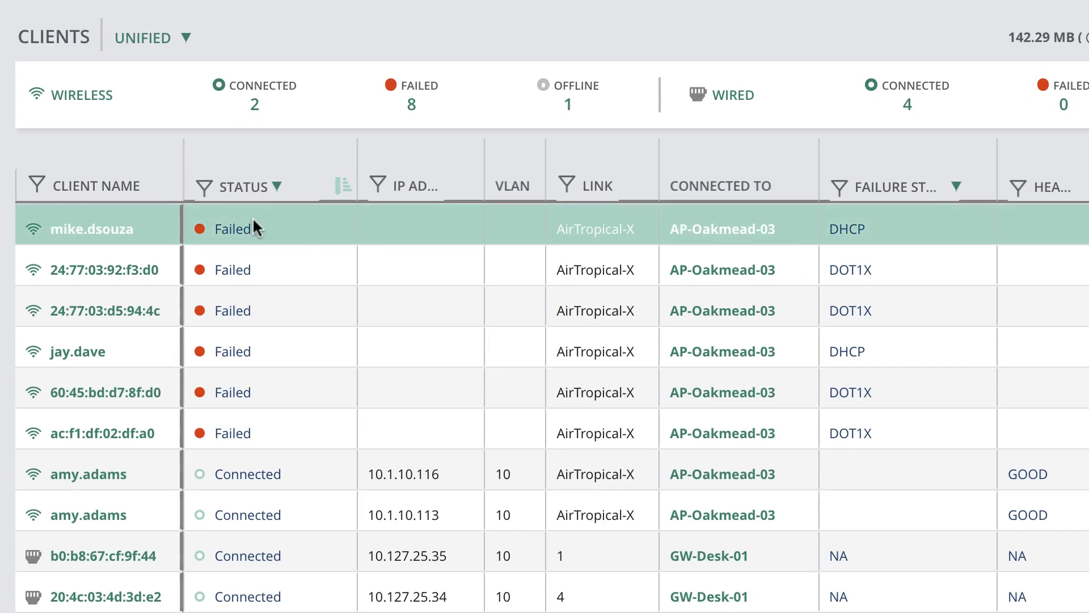
mouse_move(244, 230)
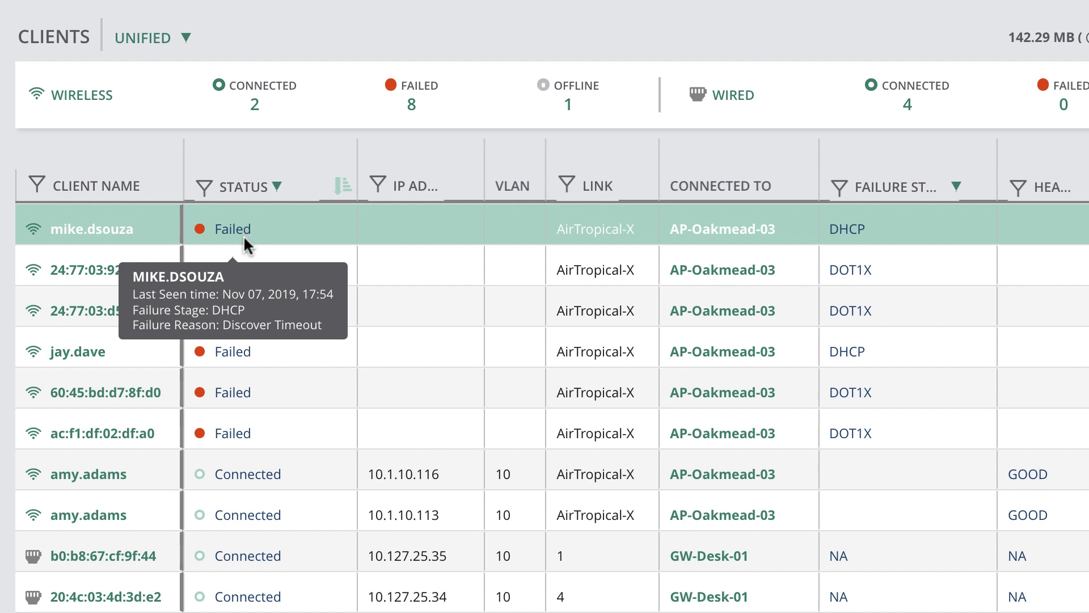
mouse_move(241, 255)
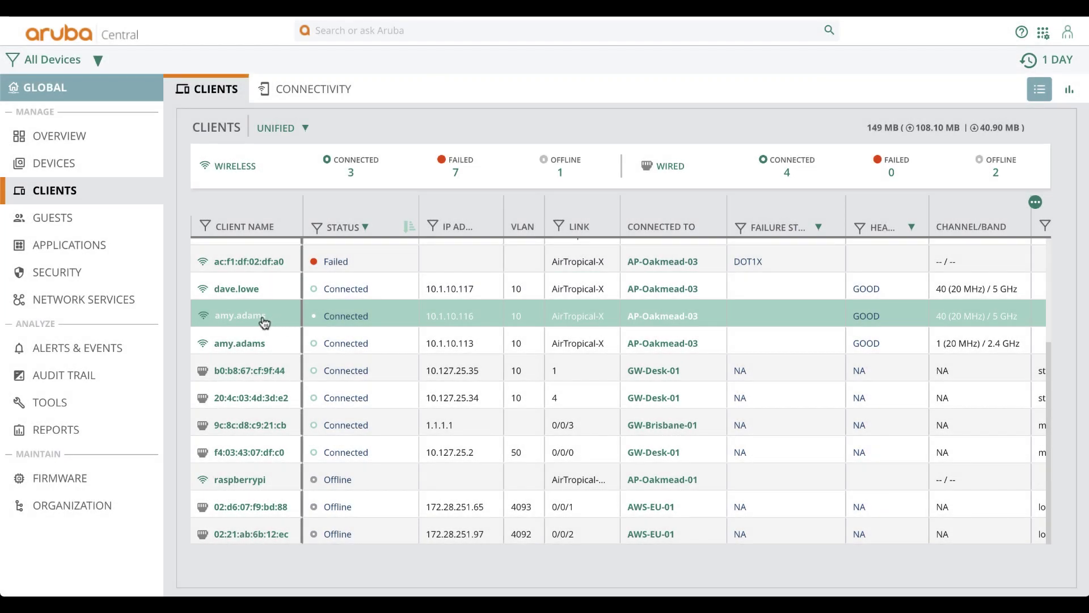
Step: Open the details of a connected client from the clients table
click(261, 317)
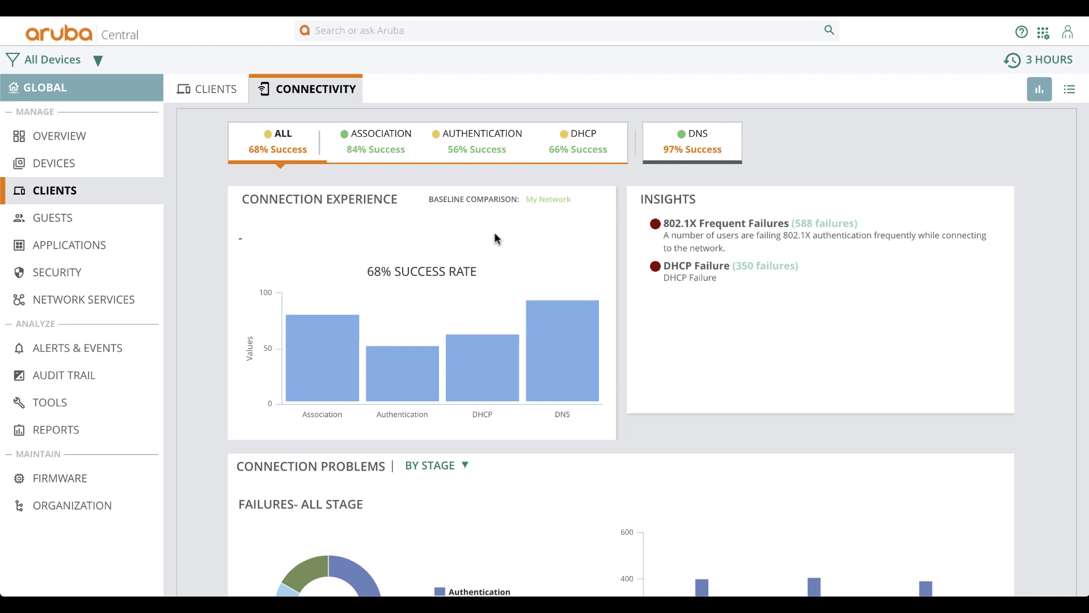
Step: Inspect the per-stage connectivity bars, then open the Connection Problems grouping options
mouse_move(347, 339)
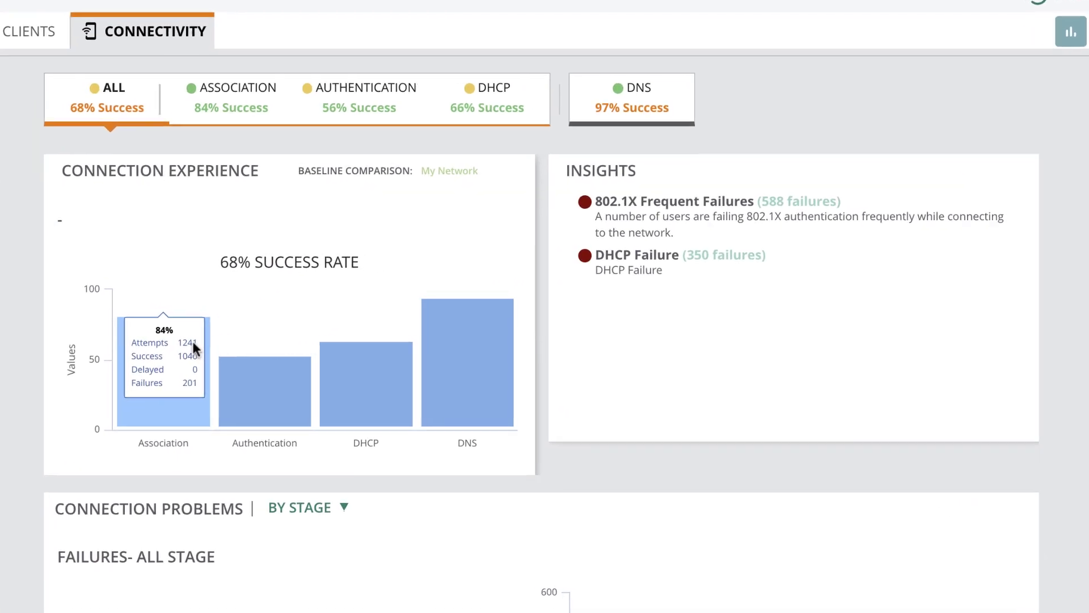
mouse_move(397, 353)
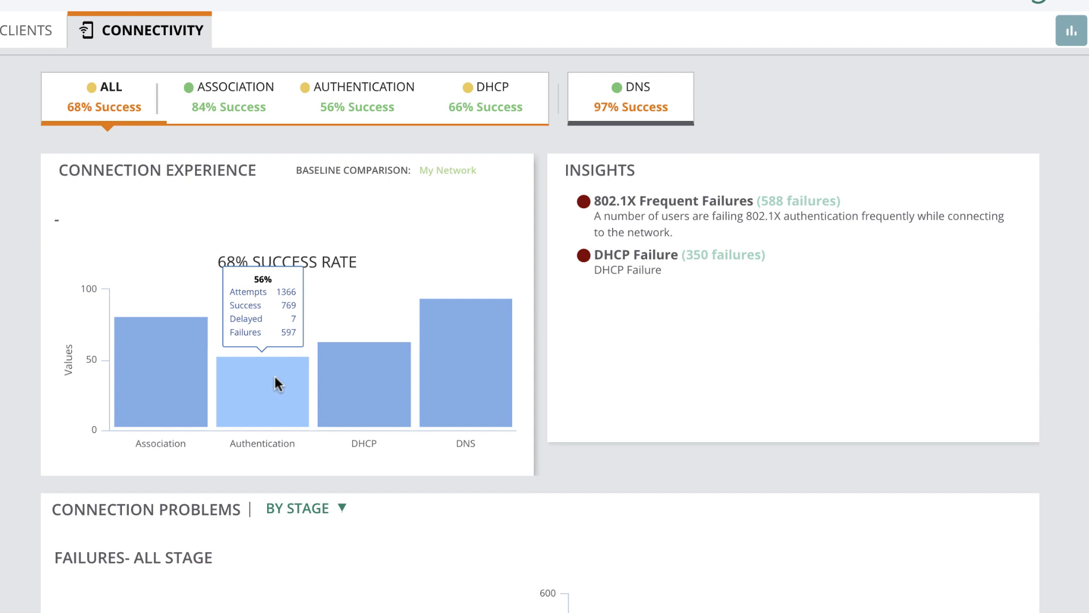
mouse_move(338, 380)
mouse_move(446, 323)
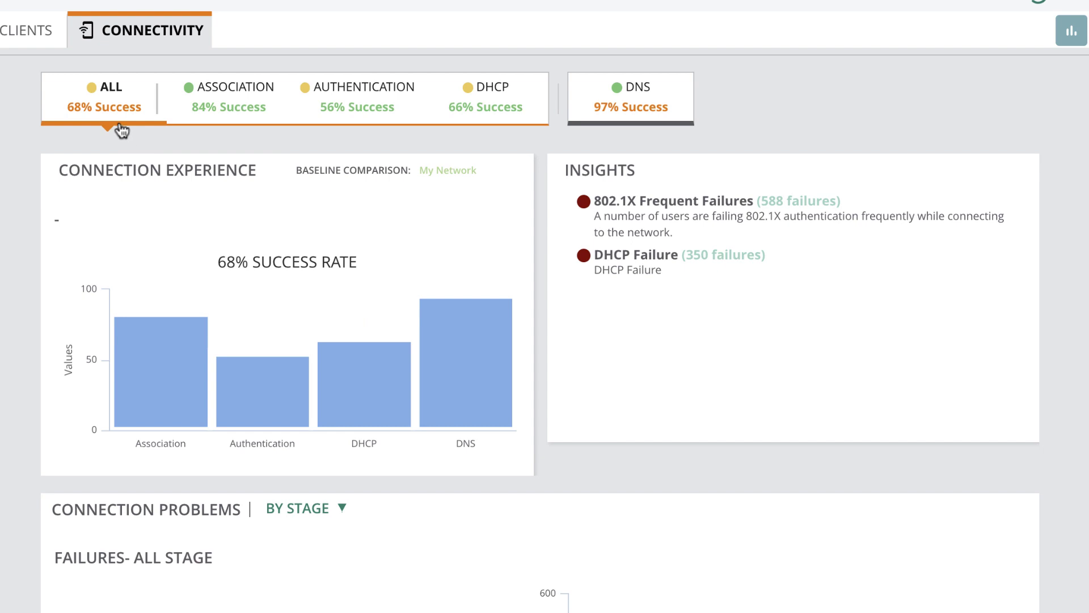
scroll(121, 130, down, 7)
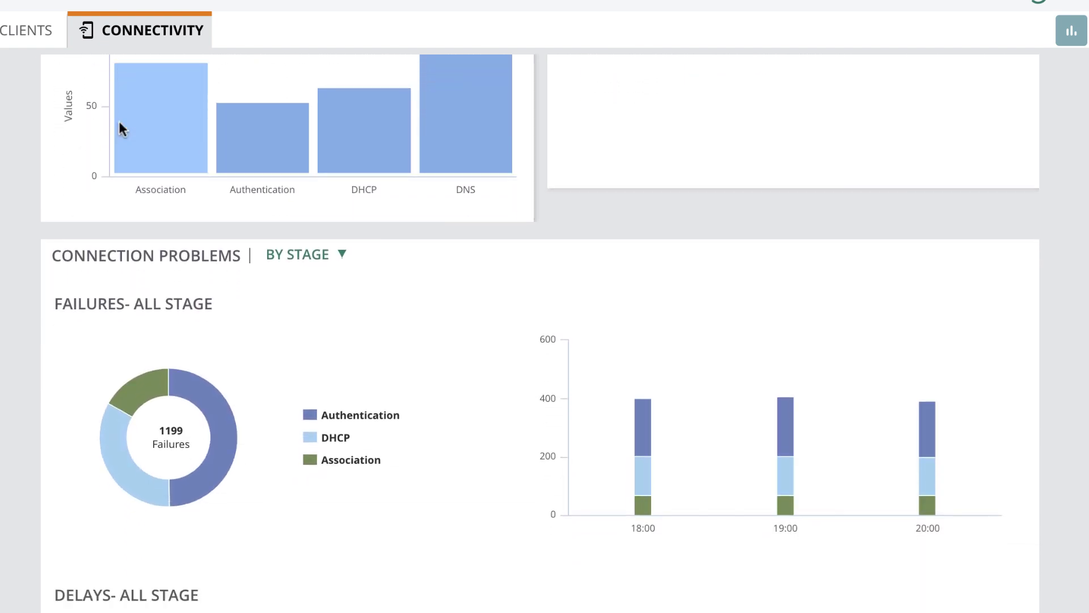
scroll(121, 129, down, 1)
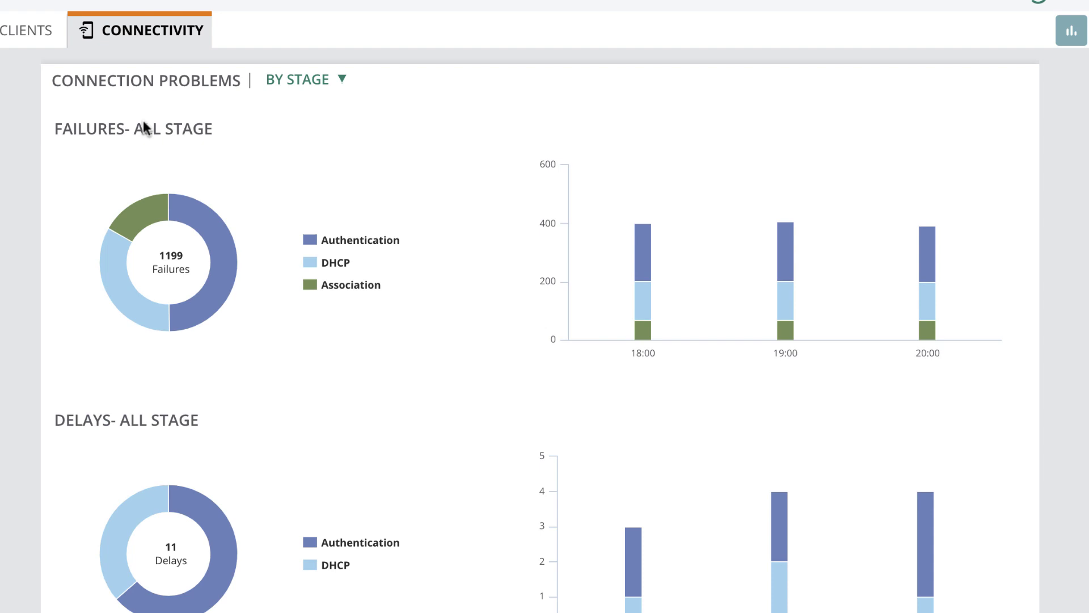
click(332, 84)
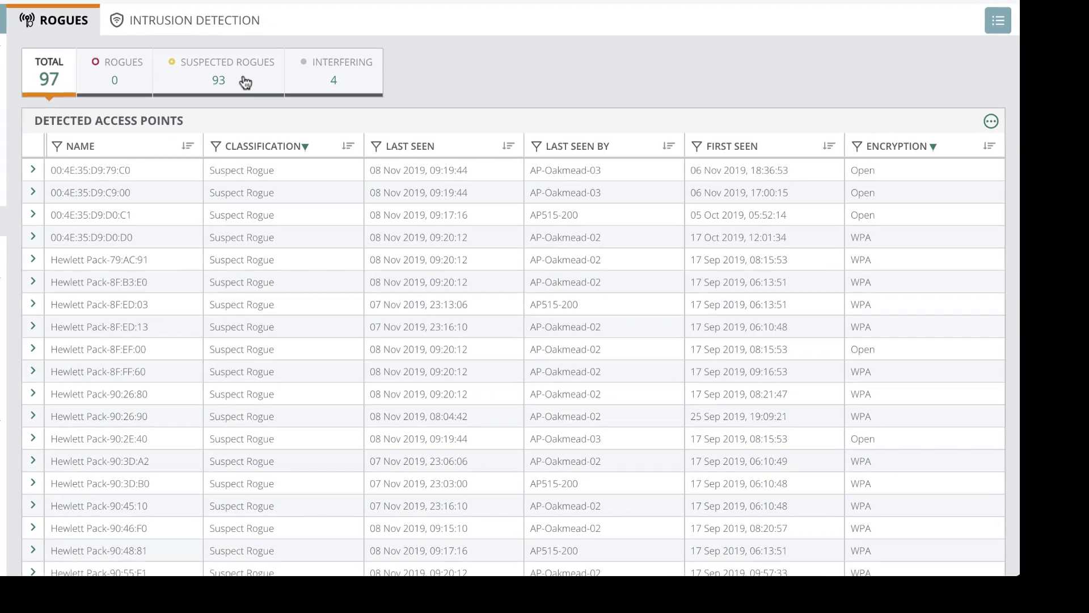
Step: Filter to the 93 suspected rogue APs and expand the first row's details
click(240, 80)
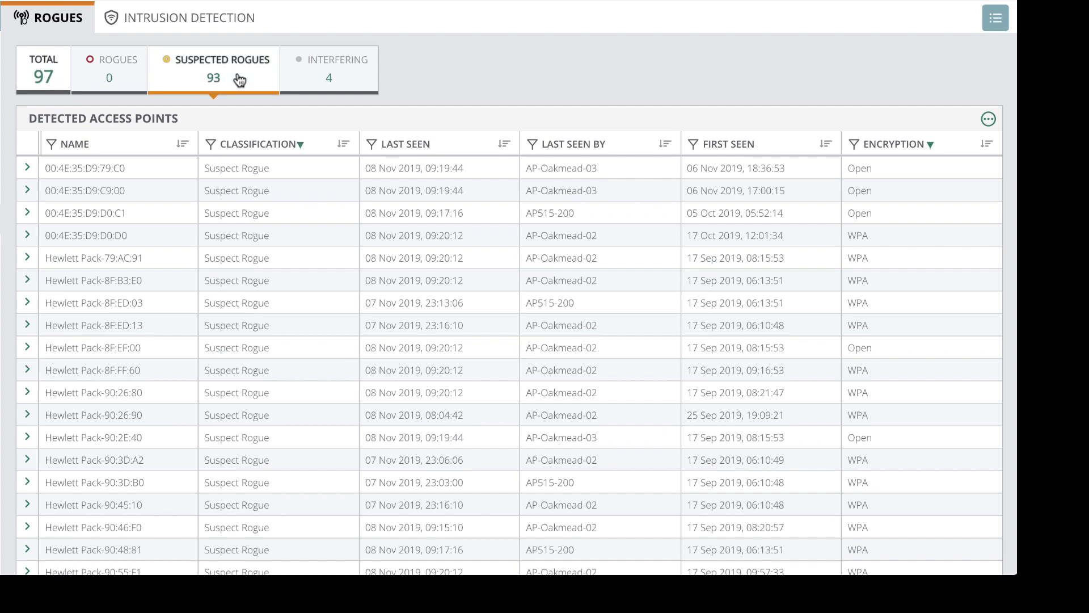
click(28, 169)
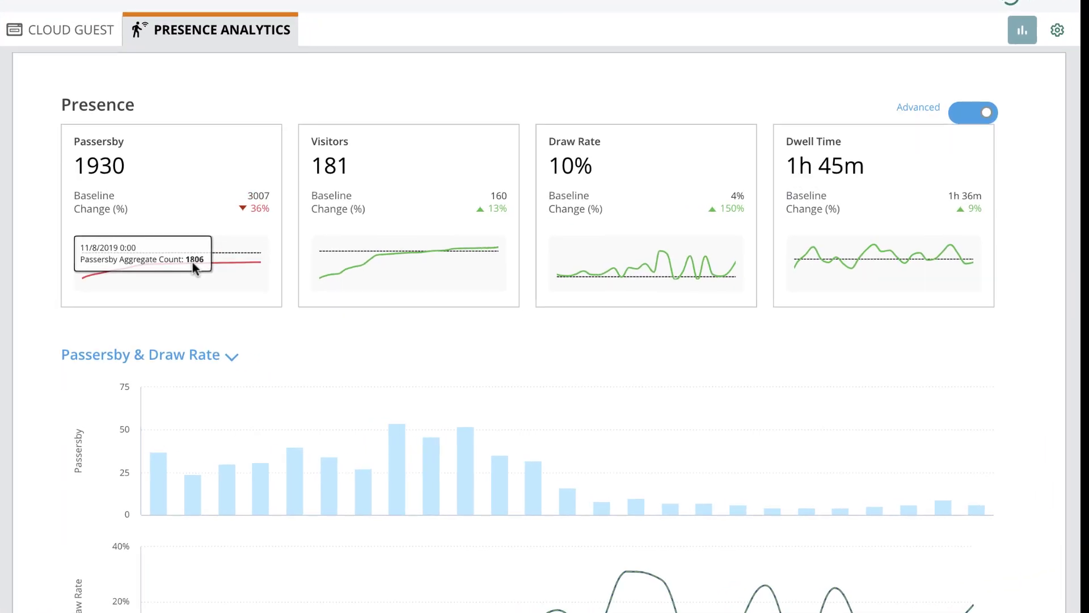
Step: Inspect the passersby and visitor trend sparklines, then review the visitor Loyalty charts
mouse_move(369, 266)
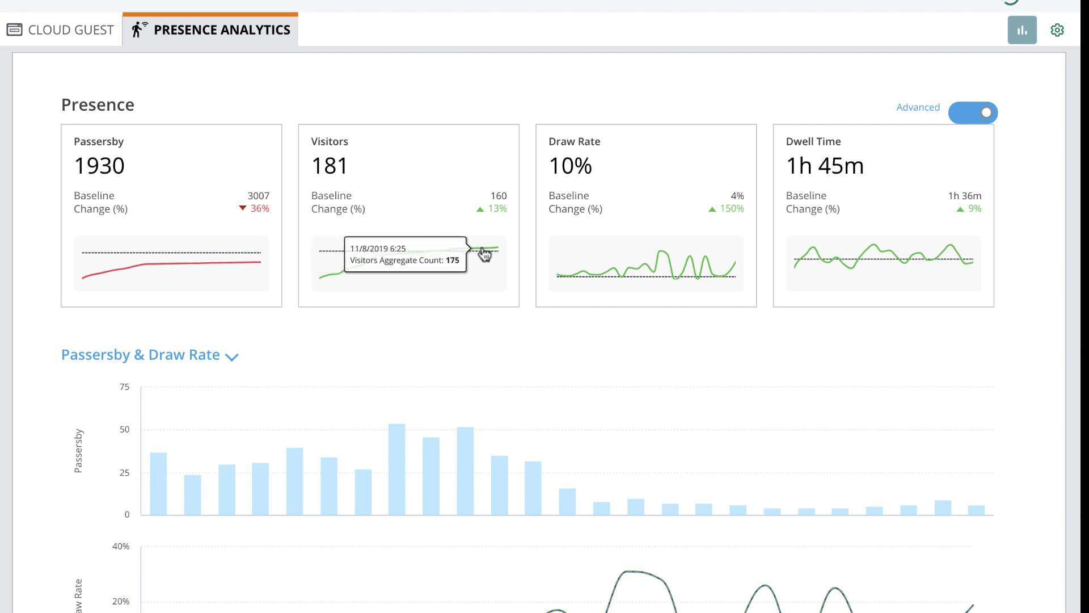
mouse_move(615, 271)
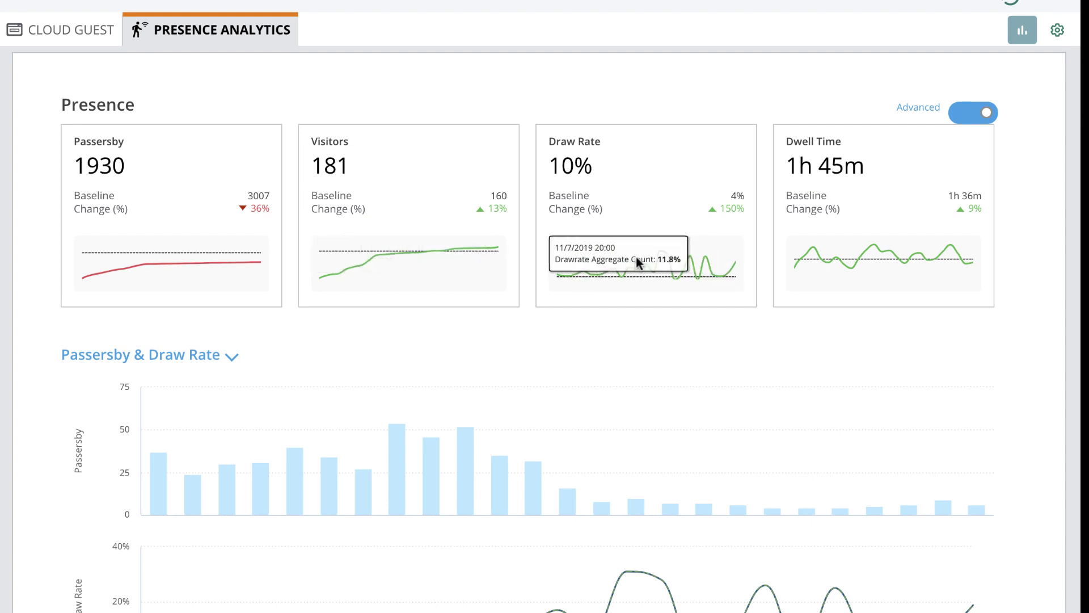
mouse_move(810, 256)
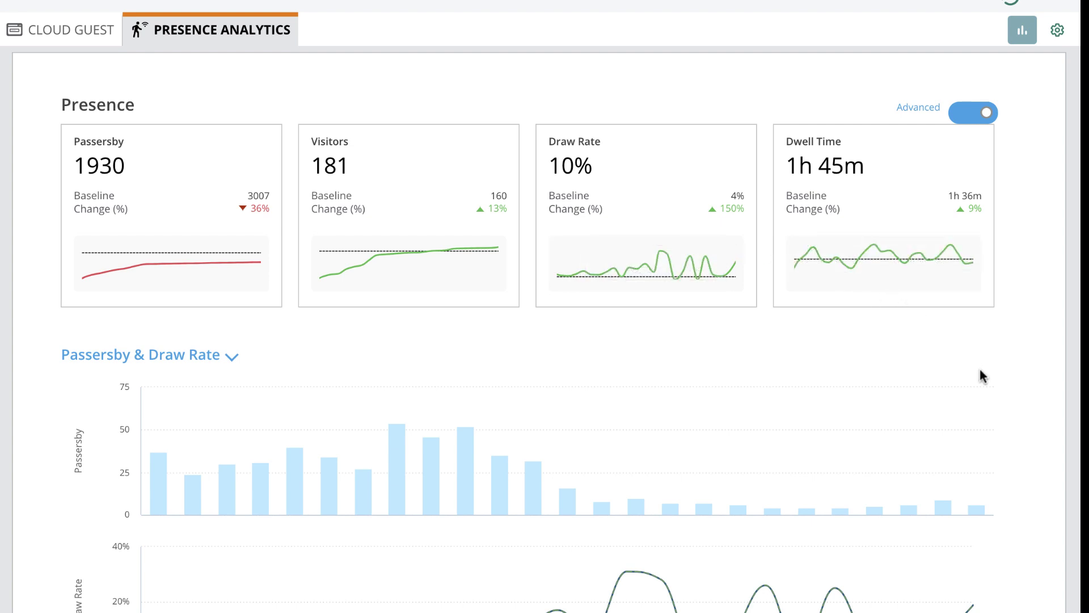
scroll(980, 372, down, 15)
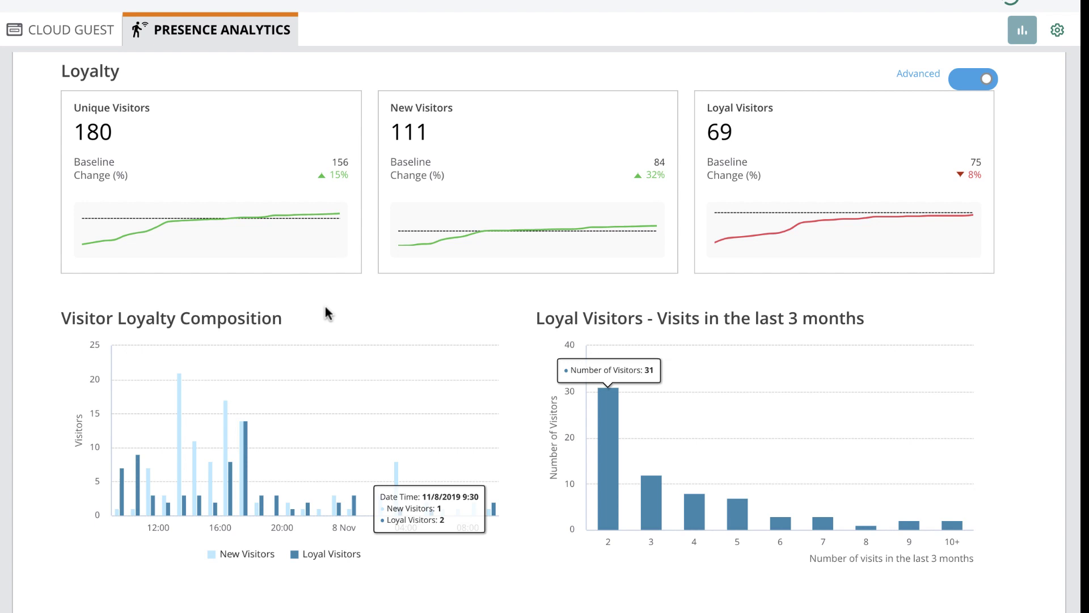
mouse_move(296, 223)
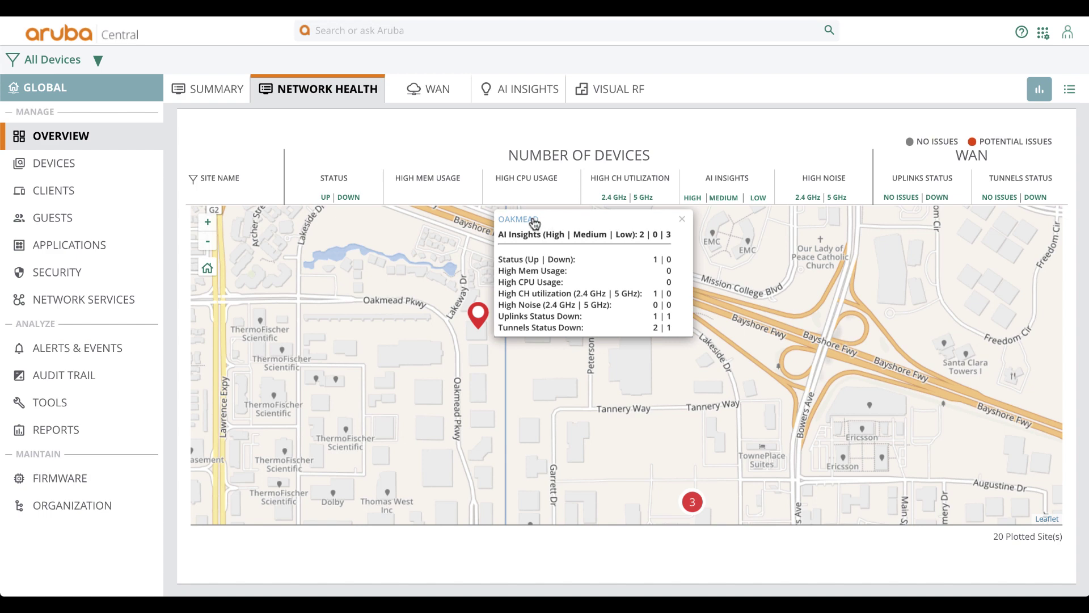
Step: Open the Oakmead site view from the map popup
click(533, 221)
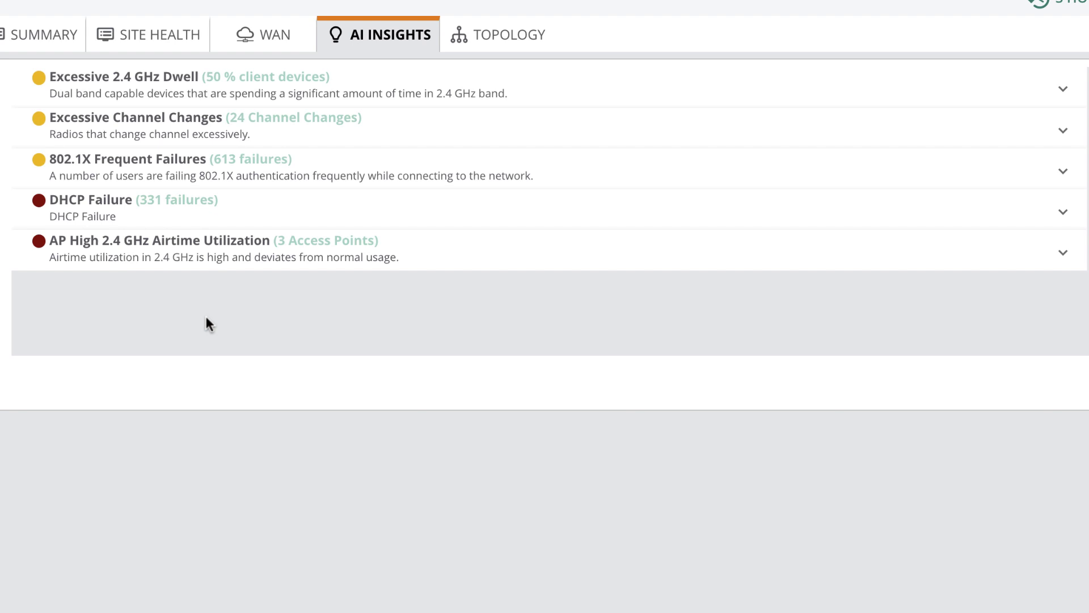
Step: Expand the DHCP Failure insight and switch its breakdown from SSID to Reason, then Clients
click(253, 220)
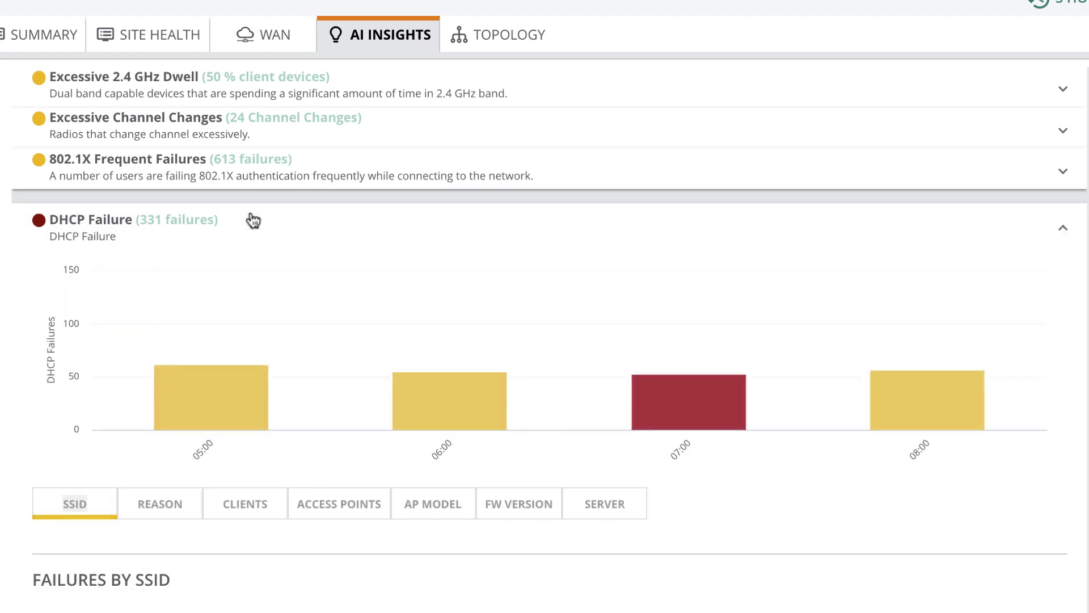
scroll(253, 219, down, 1)
scroll(253, 218, down, 3)
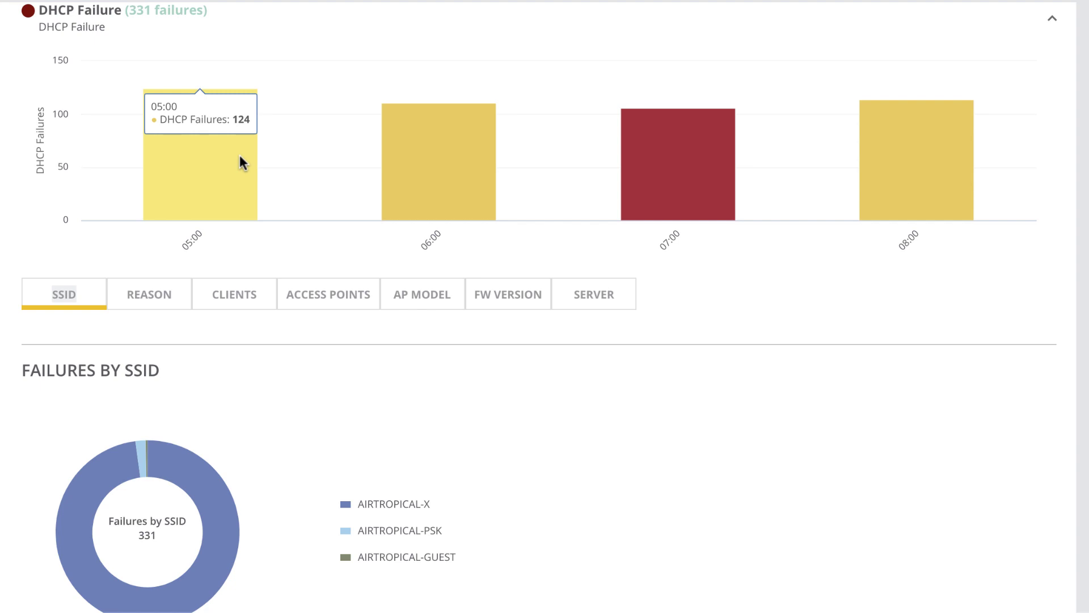
mouse_move(187, 470)
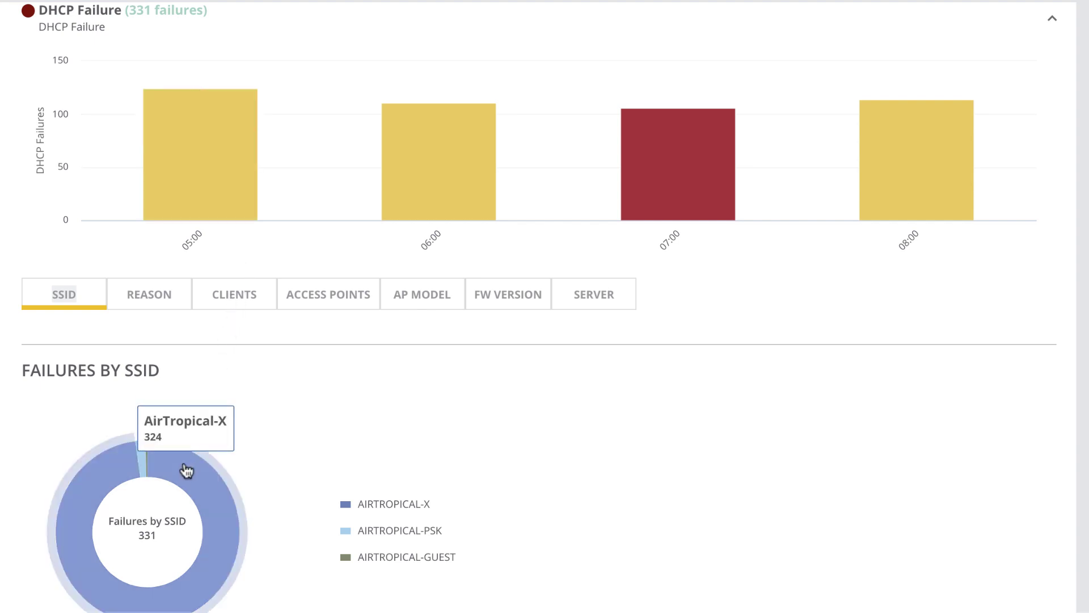
click(177, 305)
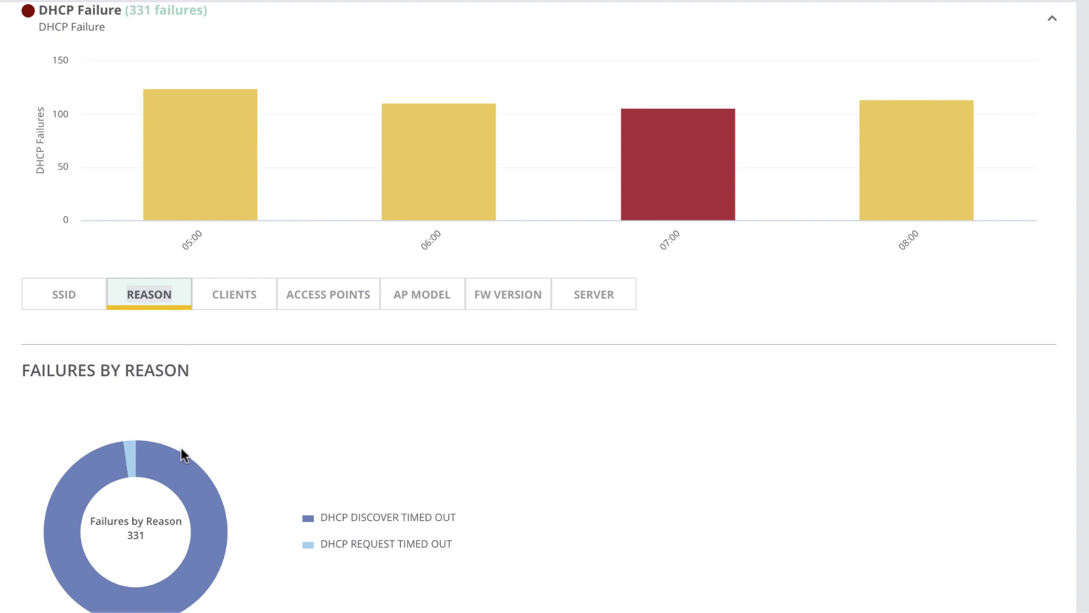
mouse_move(182, 468)
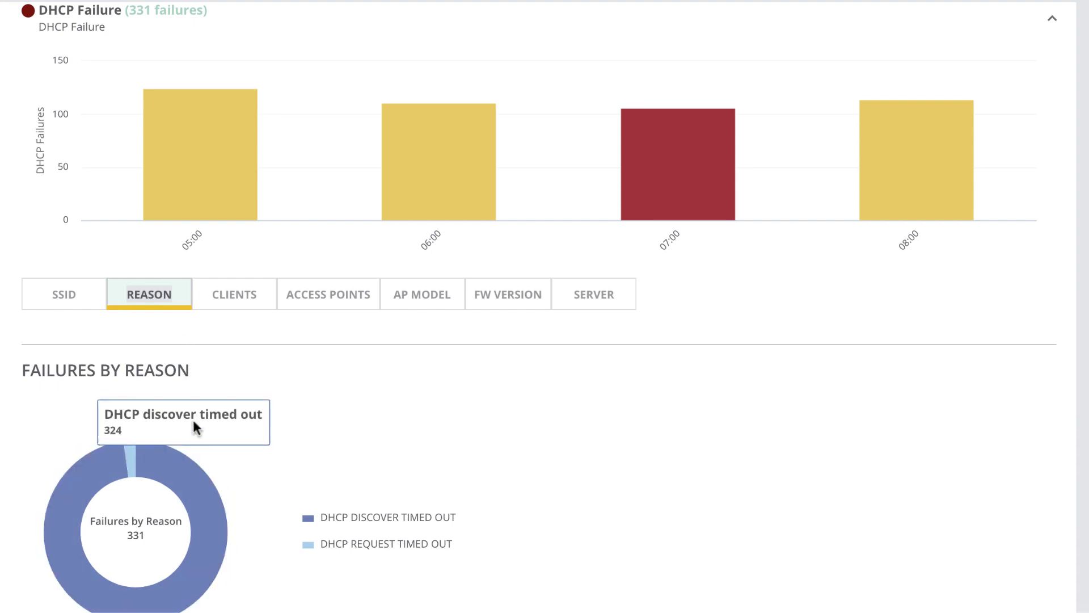
click(257, 311)
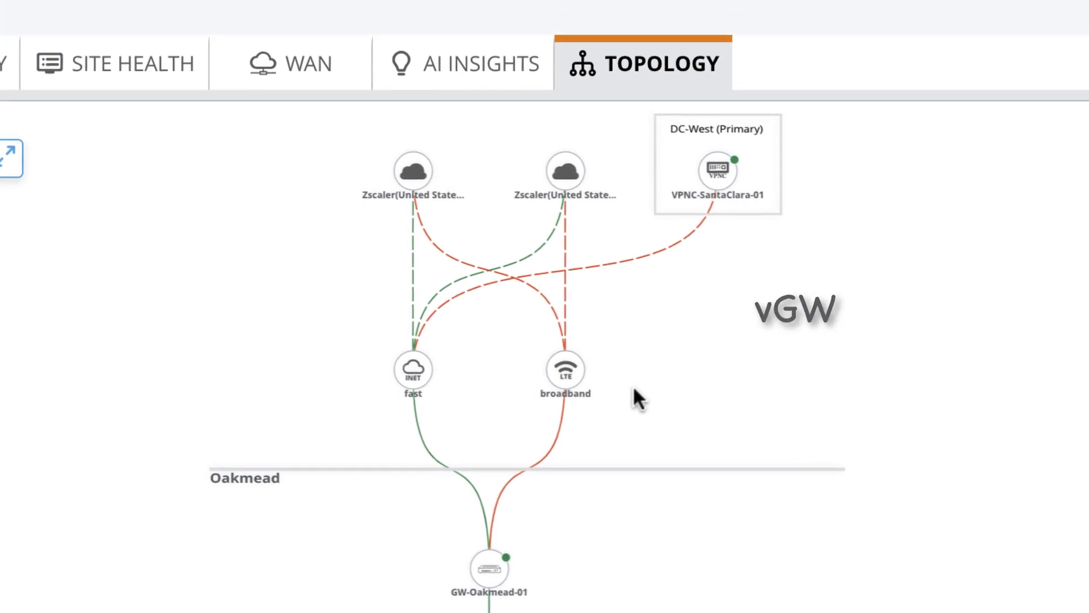
Step: Inspect the broadband uplink path in the Oakmead topology
mouse_move(560, 435)
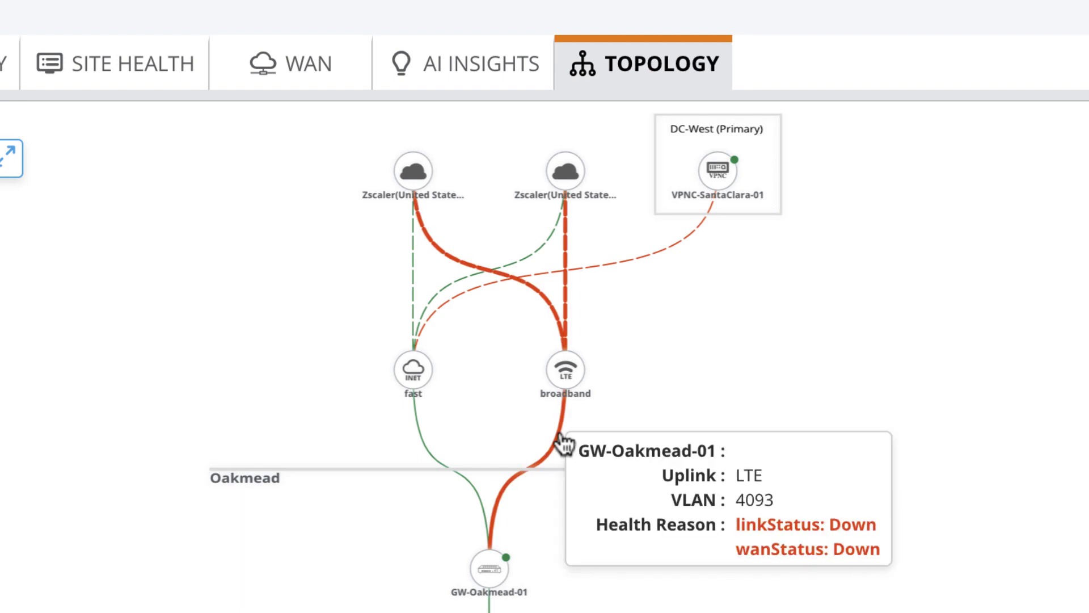
Step: Open Oakmead's alerts and filter Alerts by Severity to only the critical ones
click(149, 329)
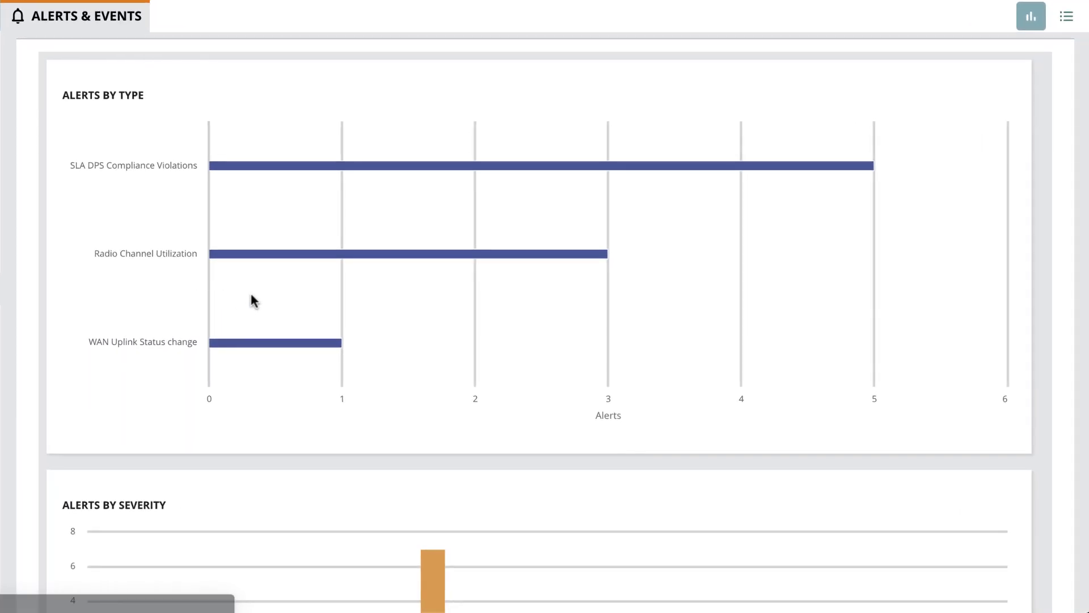
scroll(382, 346, down, 1)
scroll(259, 296, down, 5)
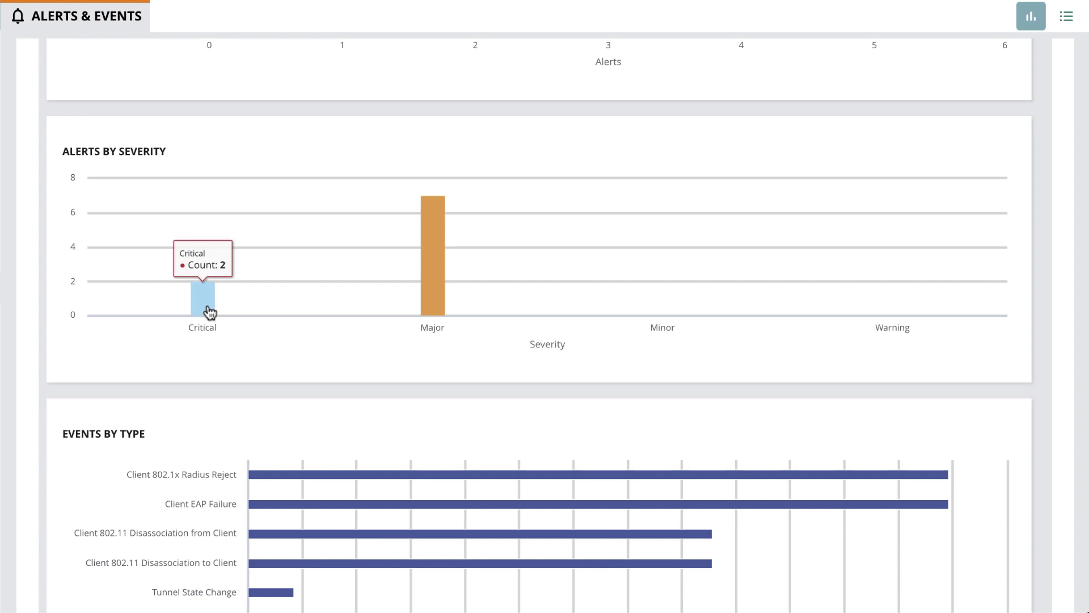
click(209, 311)
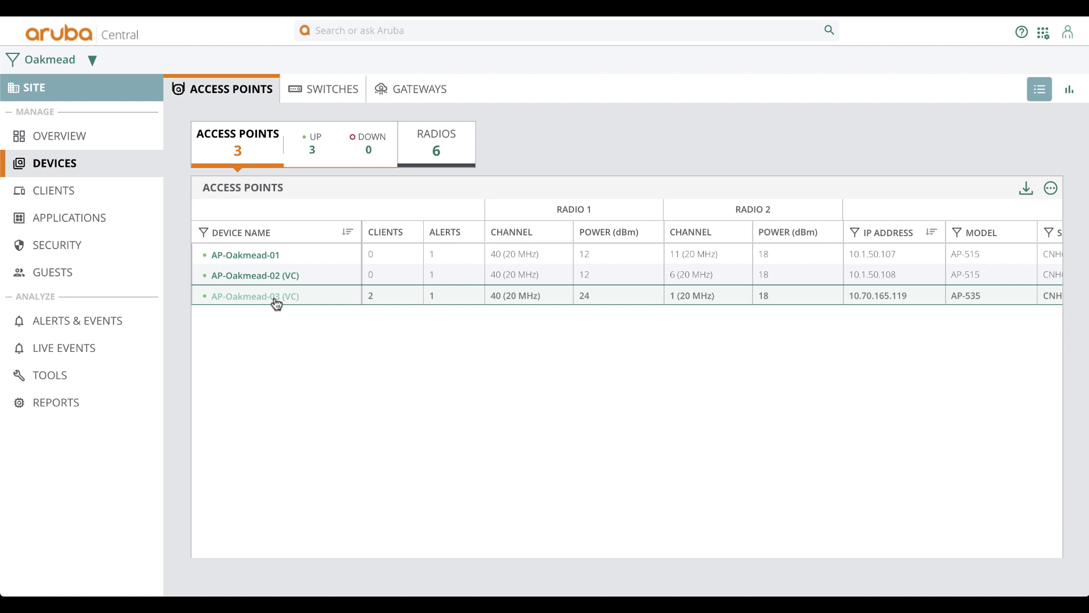
Step: Open AP-Oakmead-03 (VC) and review its device and radio health and data path
click(276, 298)
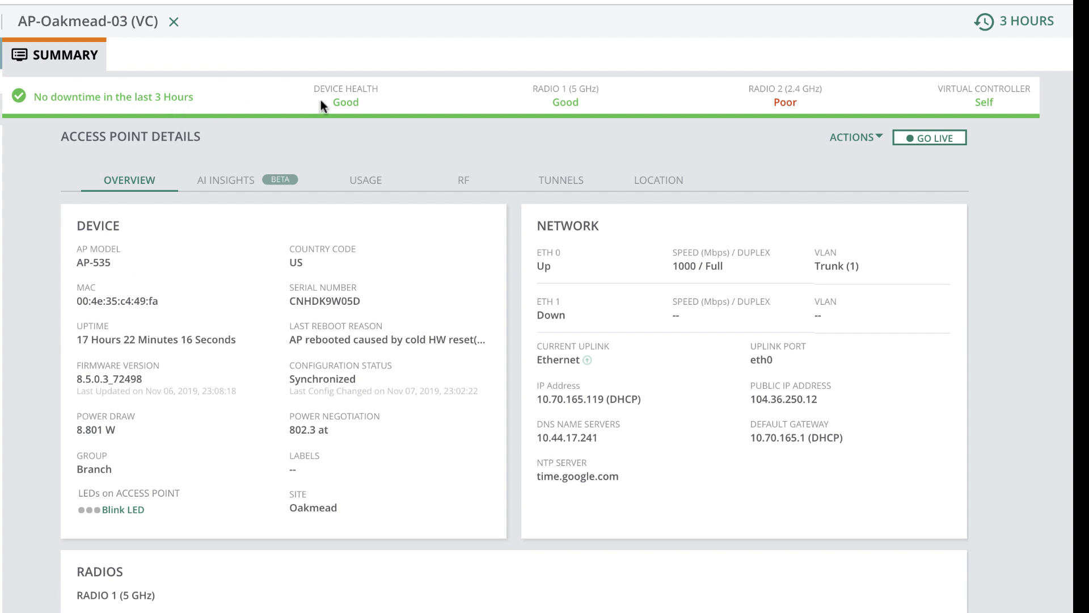
mouse_move(349, 103)
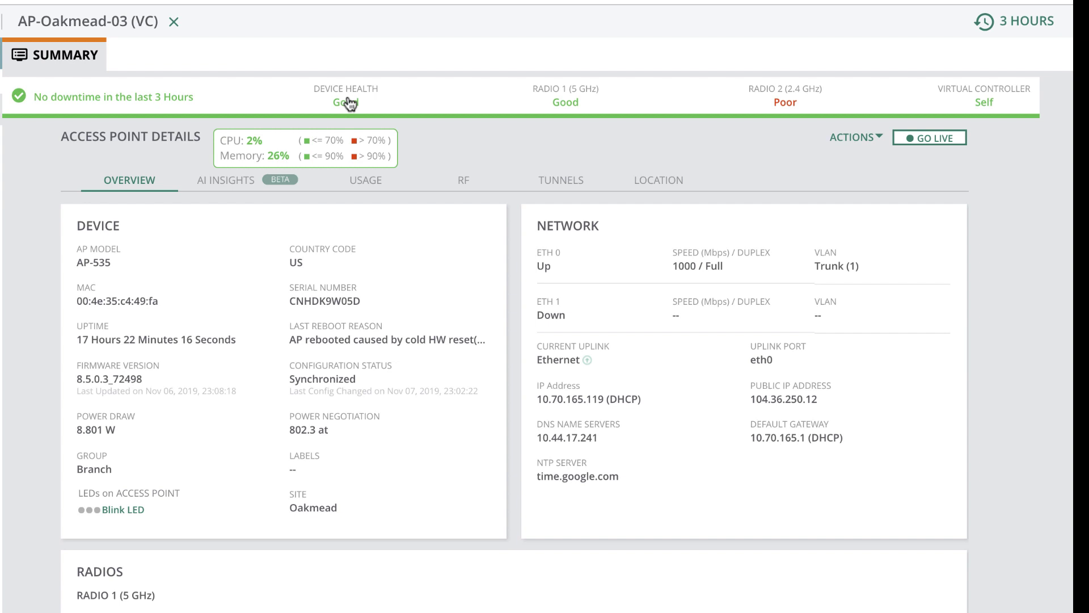
mouse_move(565, 103)
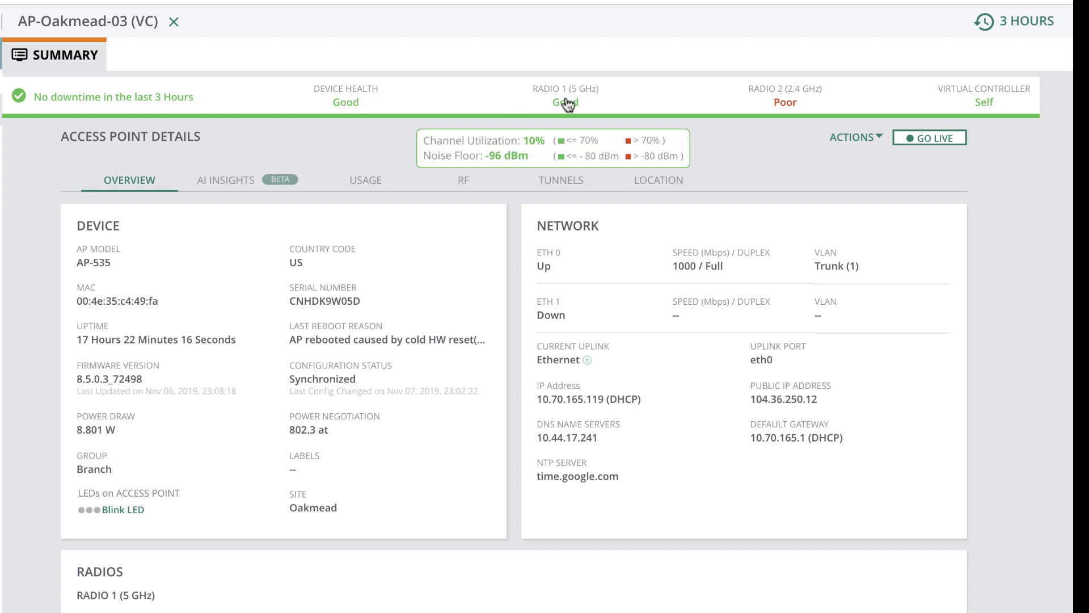
scroll(566, 101, down, 10)
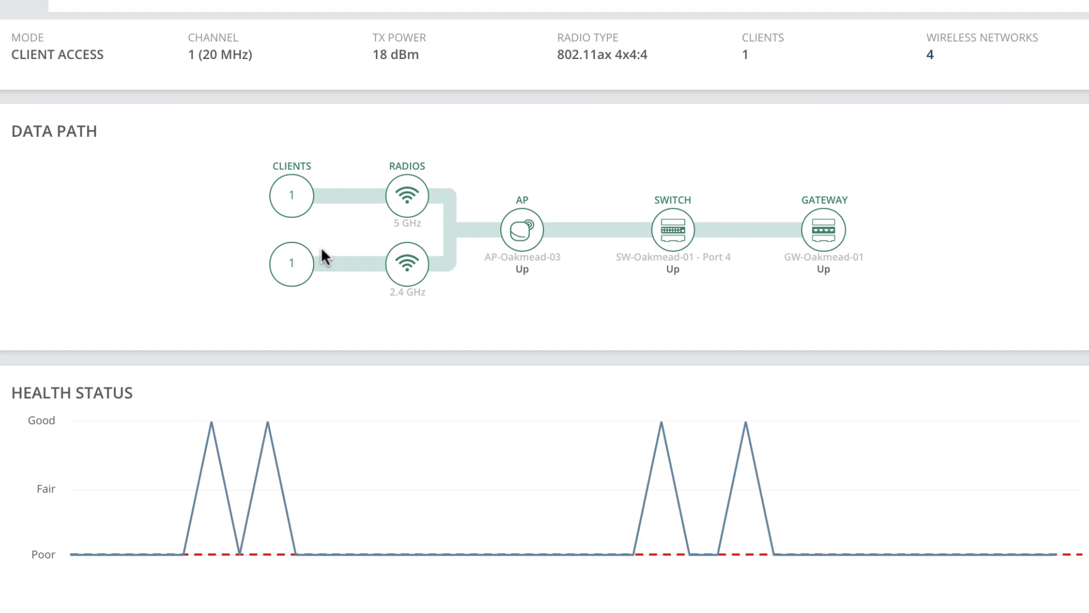
Step: Go live on AP-Oakmead-03 and review the 2.4 GHz noise floor, frames and channel quality charts
click(953, 146)
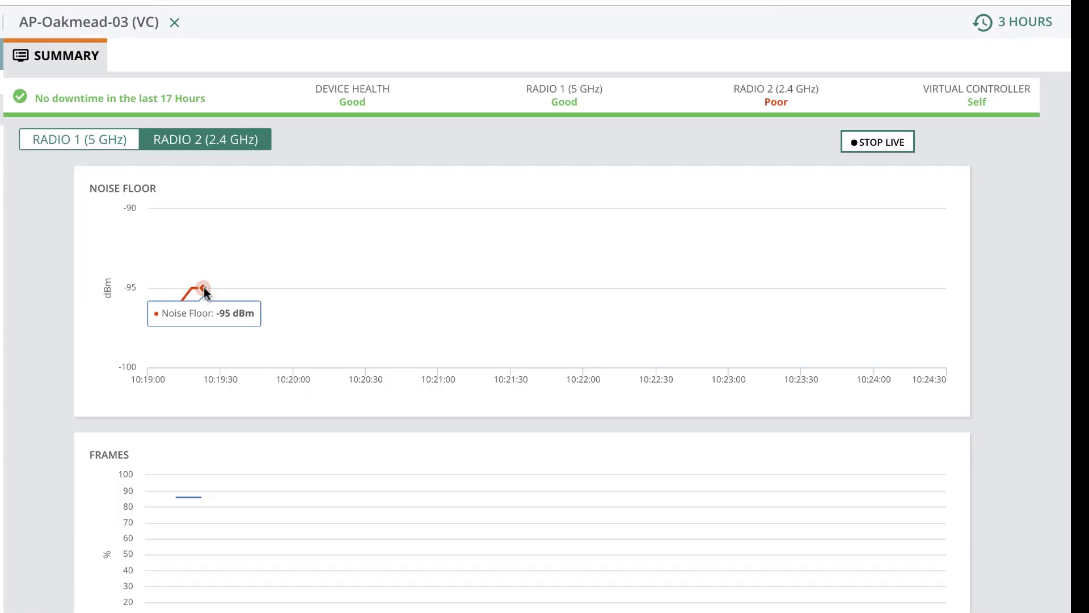
scroll(203, 290, down, 4)
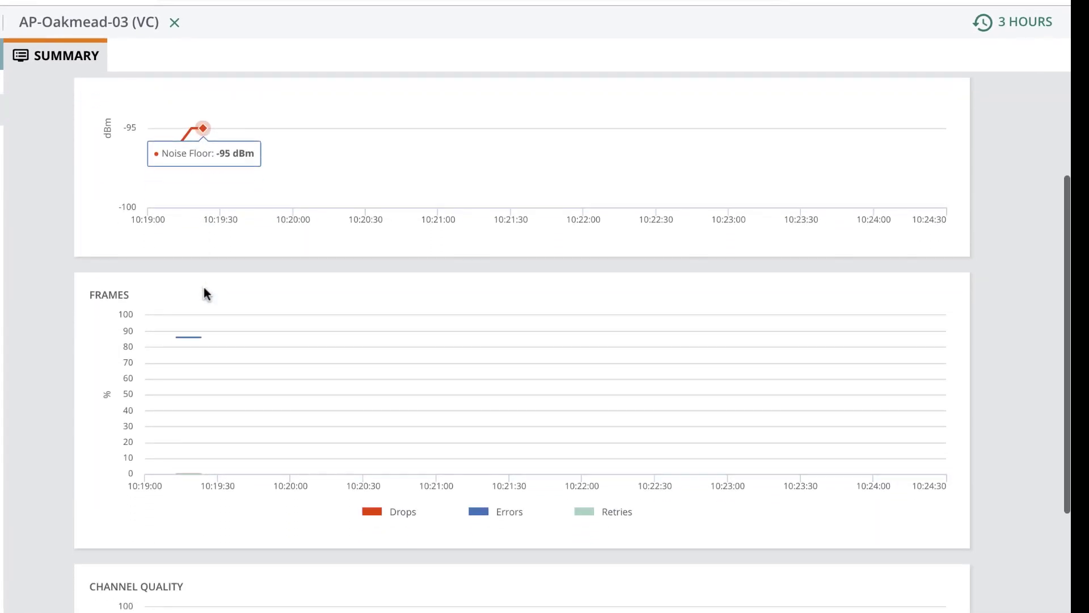
scroll(203, 290, down, 3)
mouse_move(203, 412)
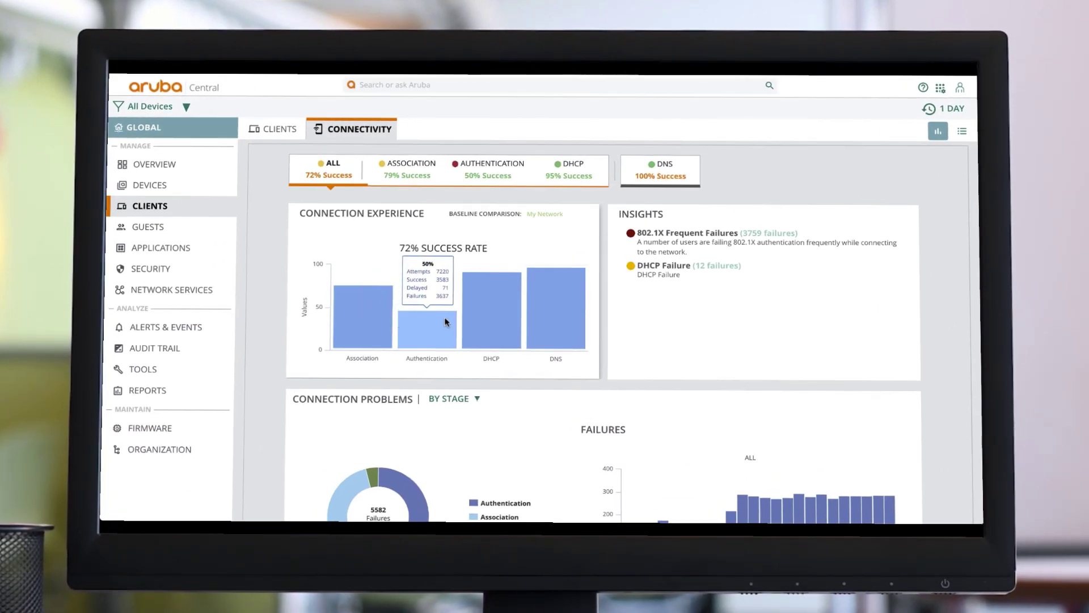
Step: Inspect per-stage success rates, then review the Failures (5582) and Delays (94) charts
mouse_move(485, 315)
mouse_move(543, 311)
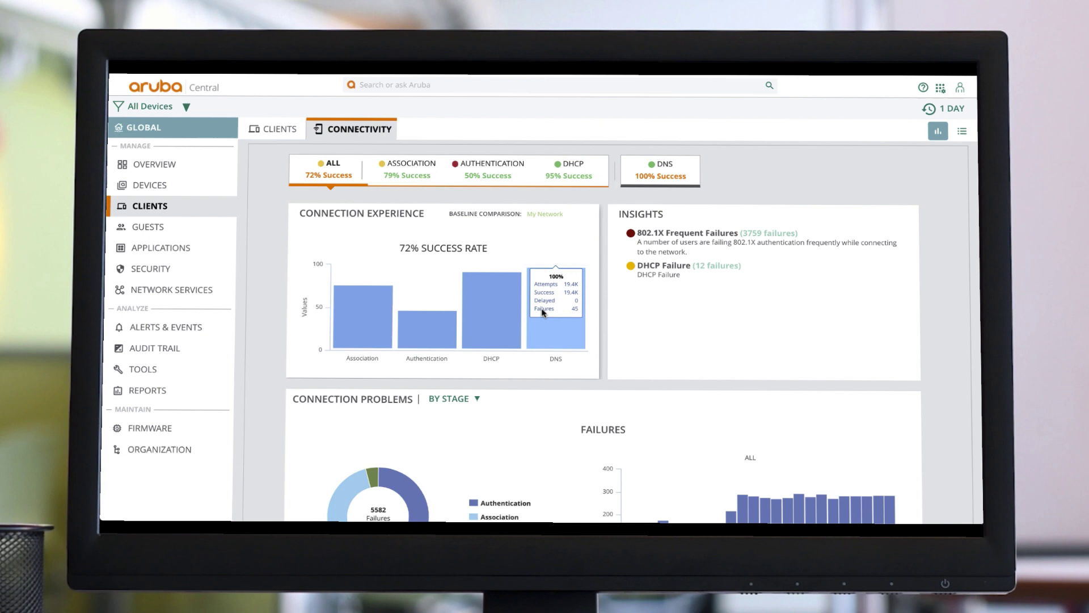
scroll(543, 311, down, 3)
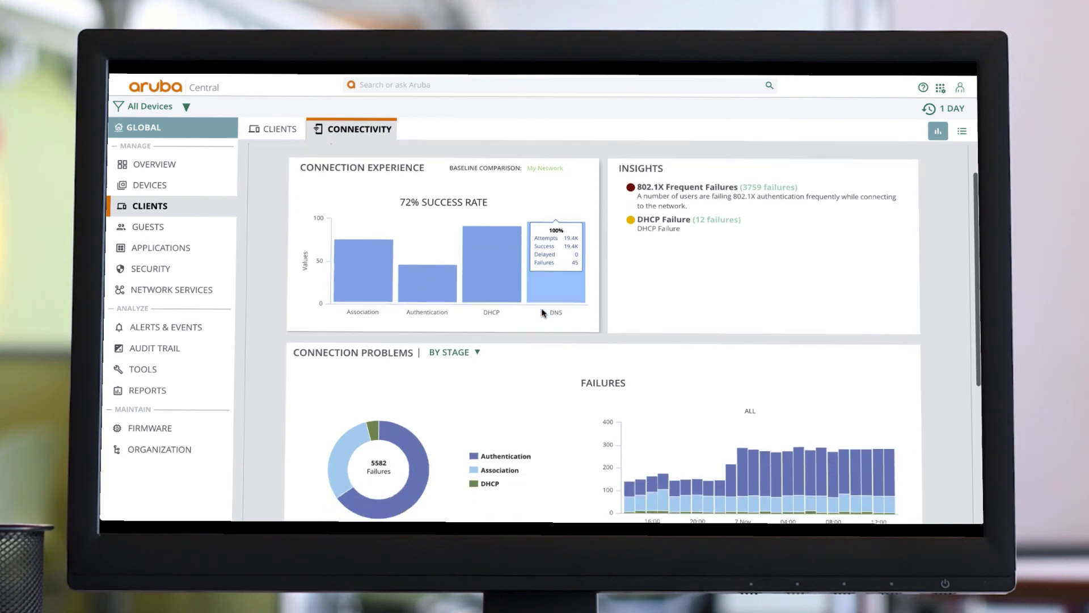
scroll(543, 311, down, 2)
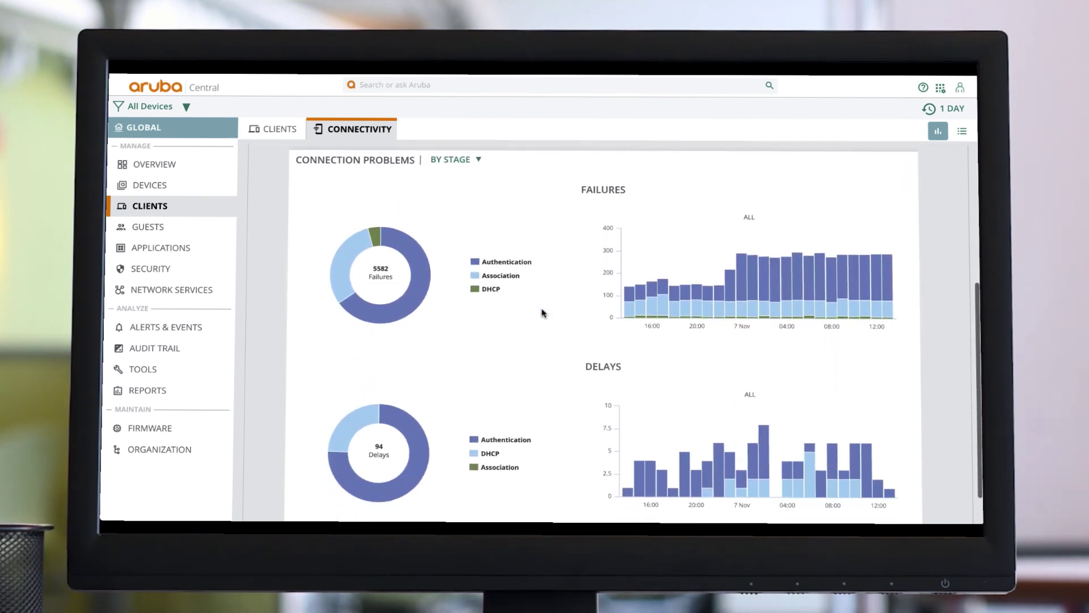